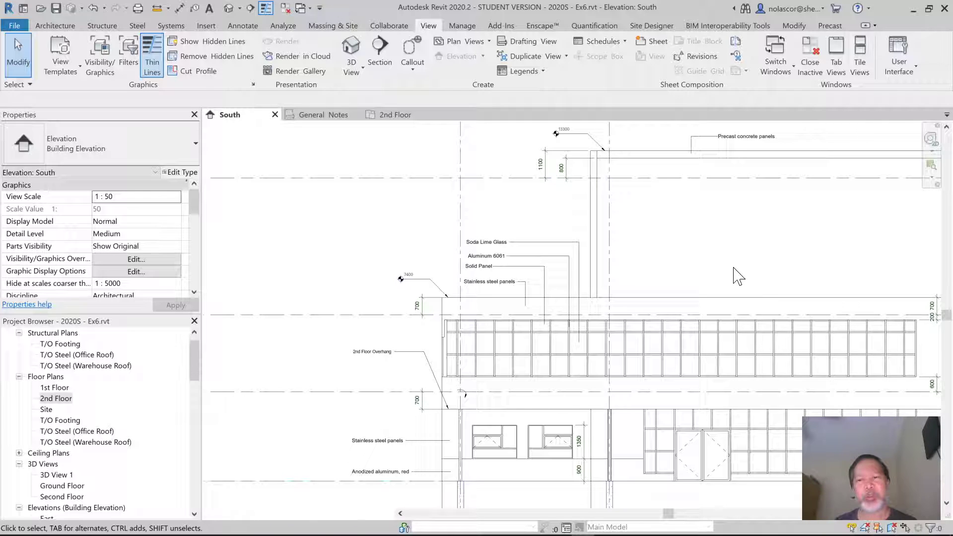
# Step: Start the Text command with TX to place a note without a leader on the South elevation
pyautogui.press('t')
pyautogui.press('x')
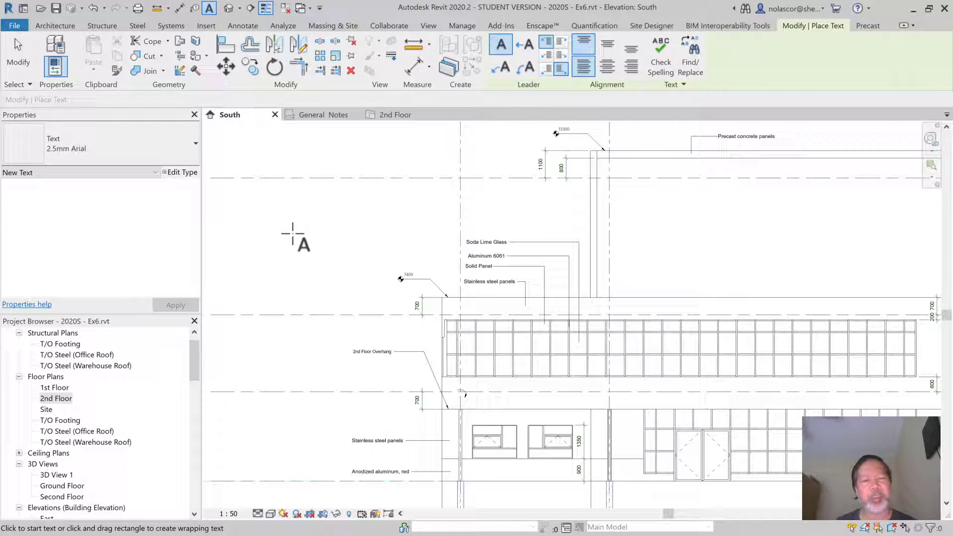
# Step: Place a 'South Elevation' text note in the empty area above and left of the building
pyautogui.click(352, 249)
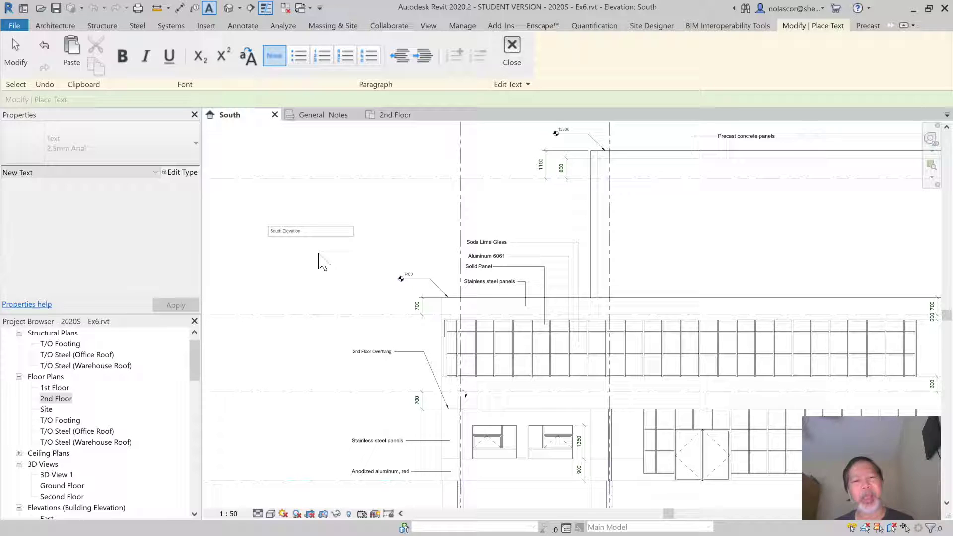
pyautogui.scroll(6, 276, 240)
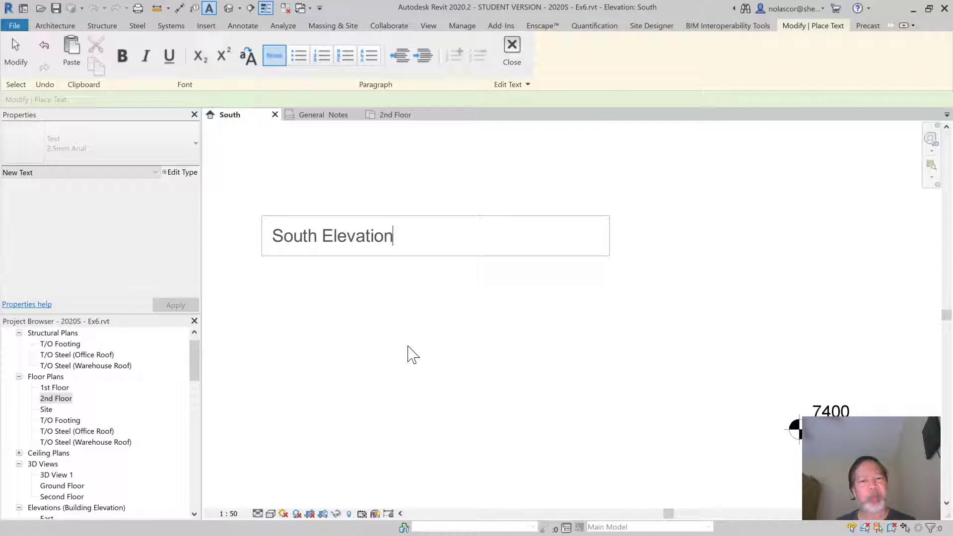
pyautogui.press('Return')
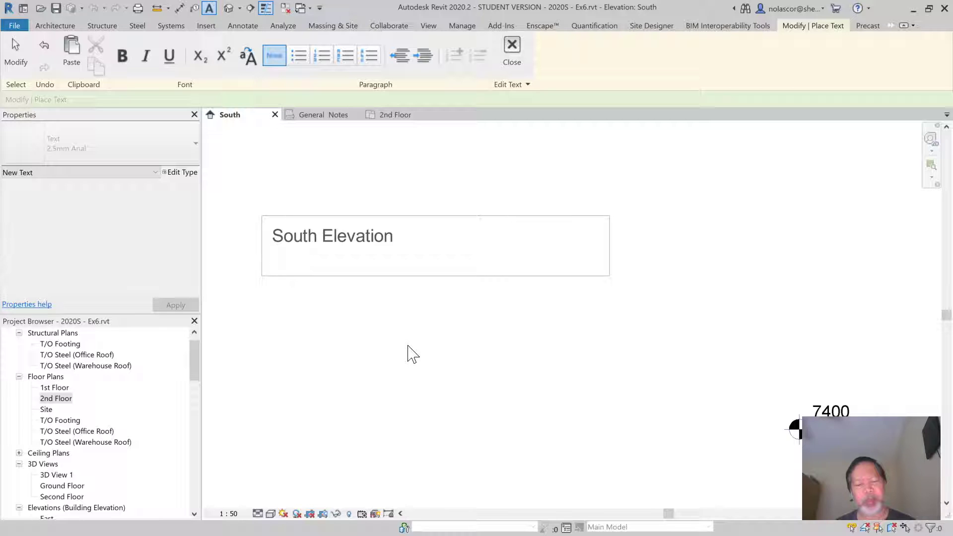
pyautogui.press('BackSpace')
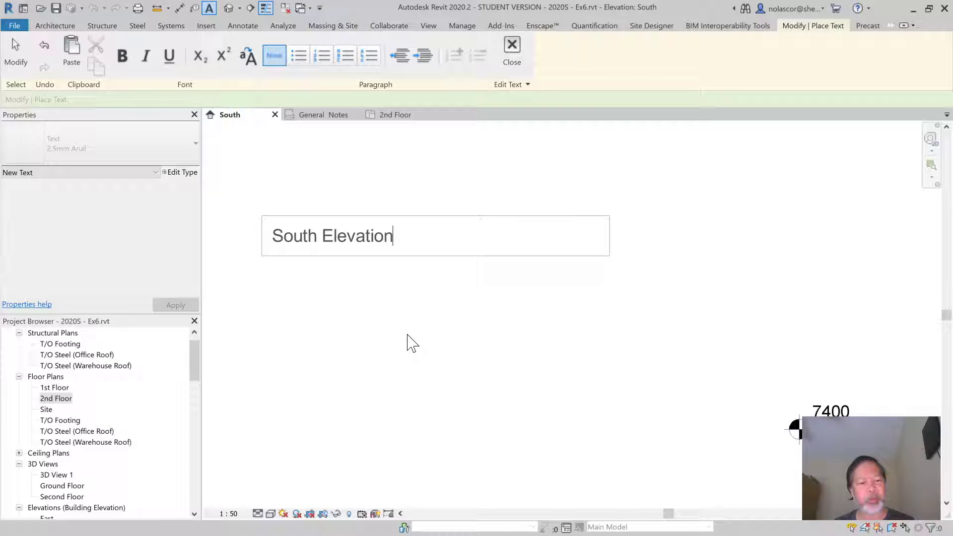
pyautogui.press('Escape')
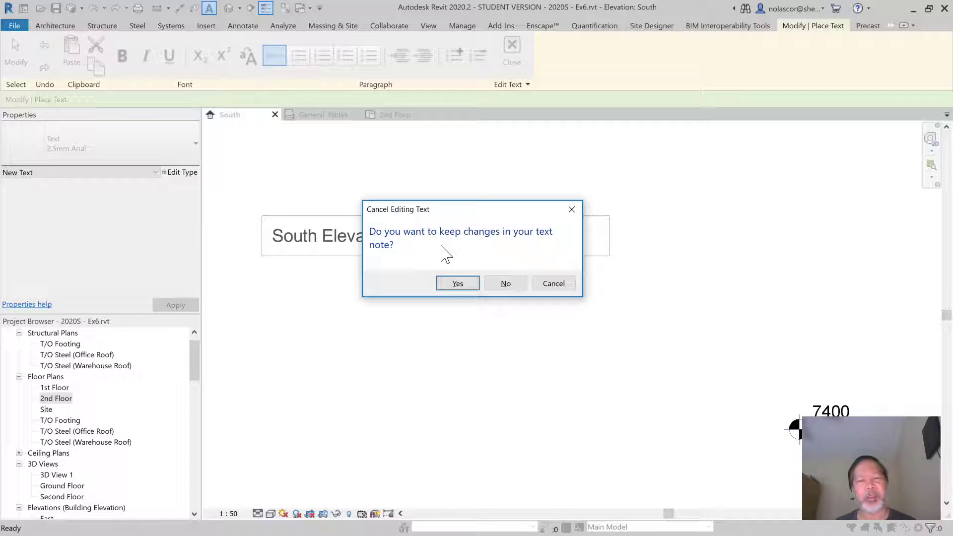
pyautogui.click(554, 284)
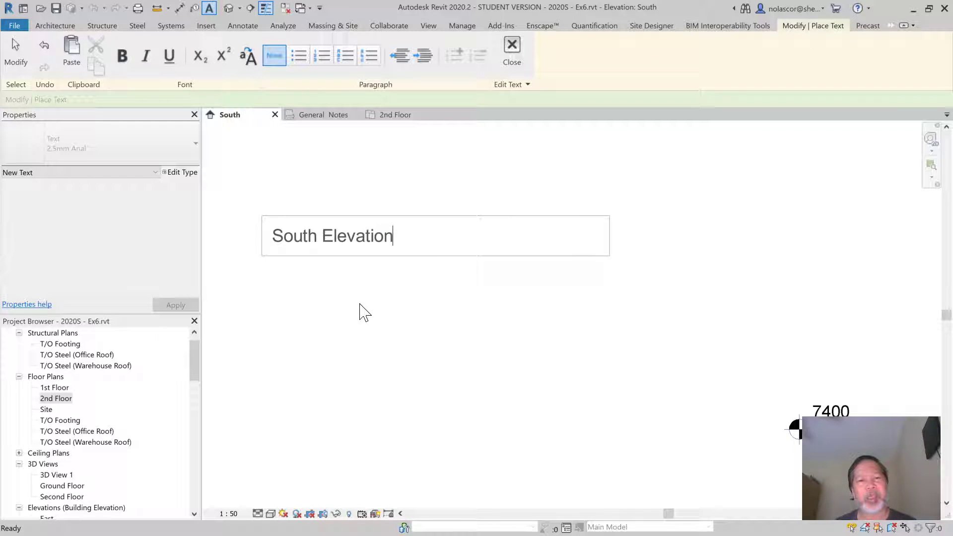
pyautogui.click(443, 188)
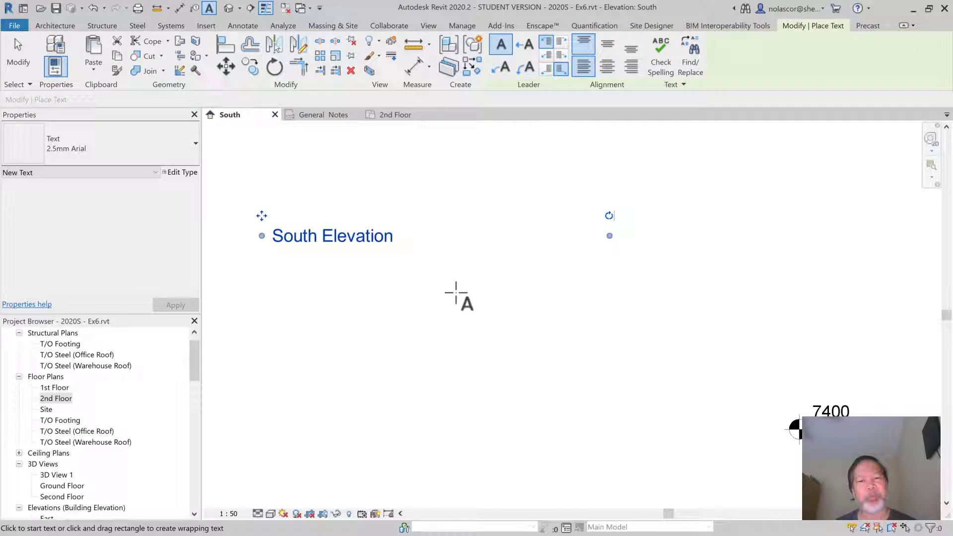
# Step: Zoom out and pan down to the existing leadered '2nd Floor Overhang' note beside the 700 dimensions
pyautogui.scroll(-3, 462, 322)
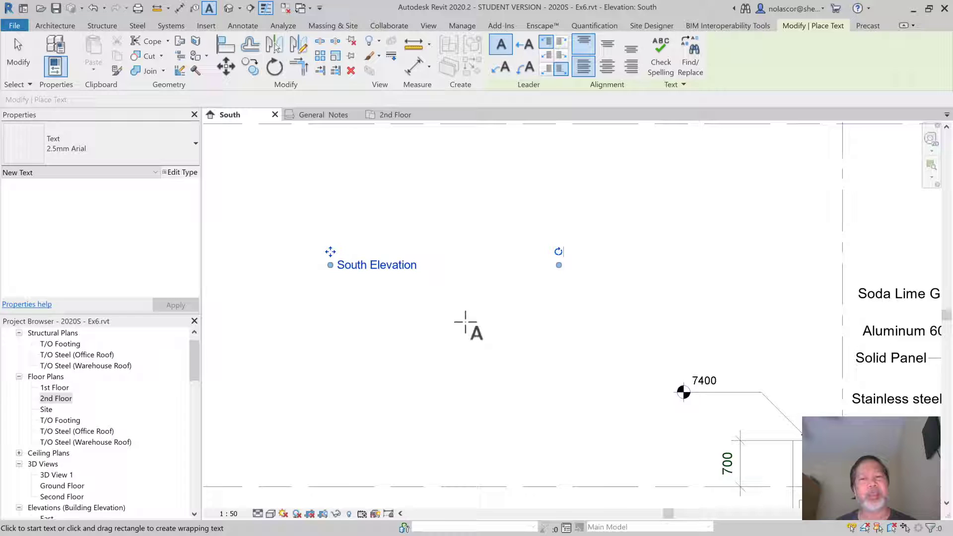
pyautogui.moveTo(475, 328); pyautogui.dragTo(487, 216, button='middle')
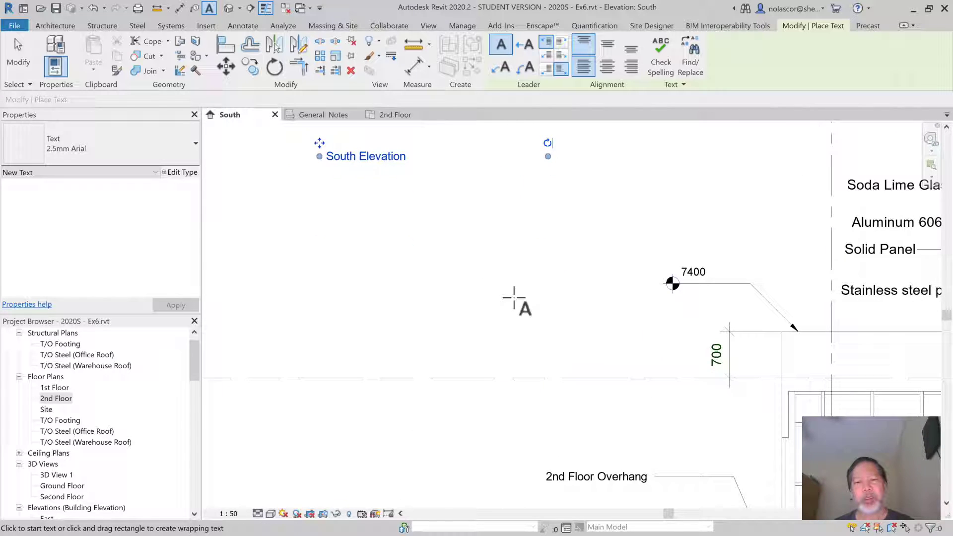
pyautogui.moveTo(571, 385); pyautogui.dragTo(437, 219, button='middle')
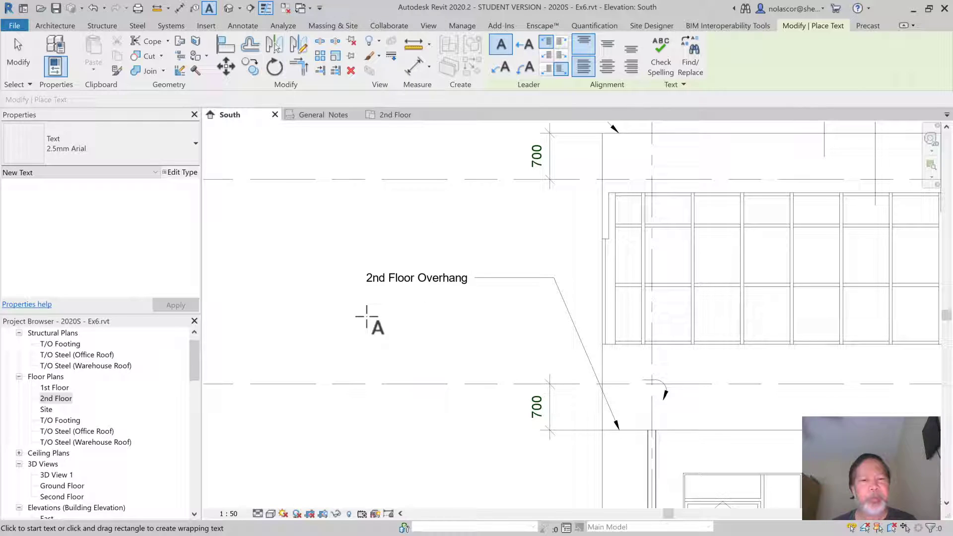
# Step: Place a '2nd Floor Overhang' note with a one-segment leader whose arrow points at the overhang level
pyautogui.click(527, 49)
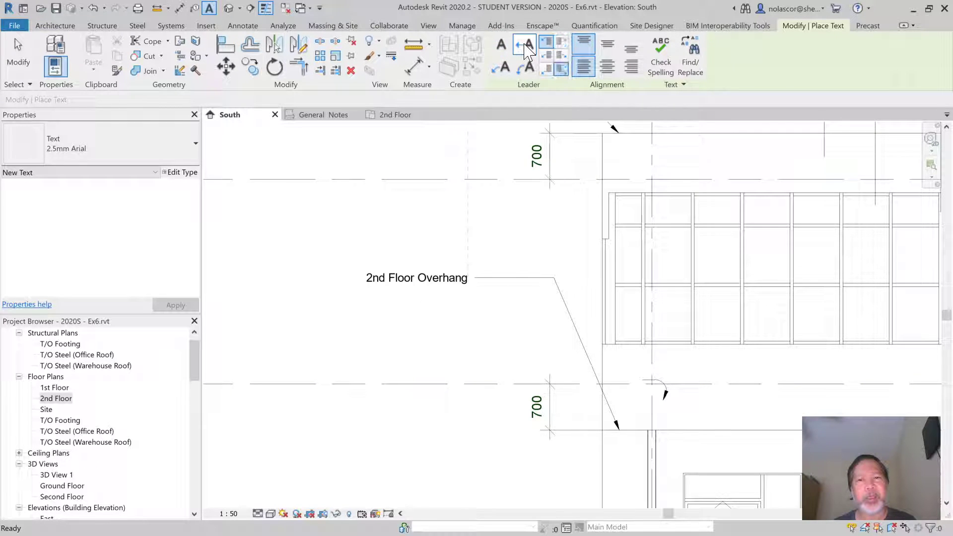
pyautogui.click(641, 430)
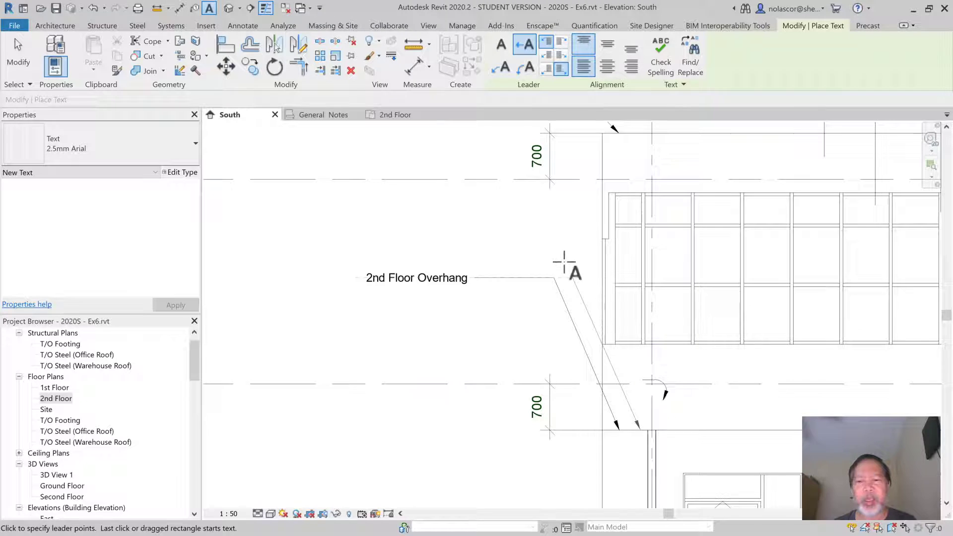
pyautogui.click(555, 233)
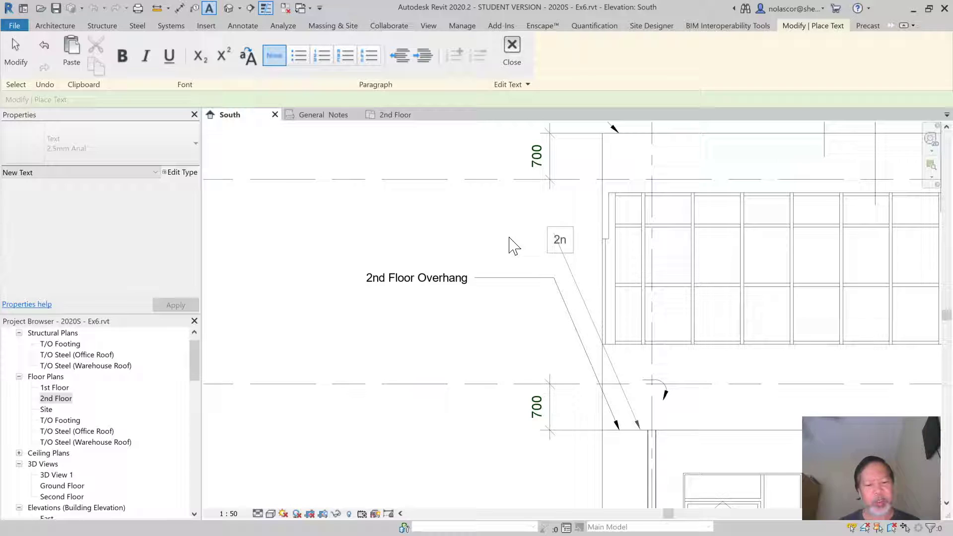
pyautogui.write('2nd Floor')
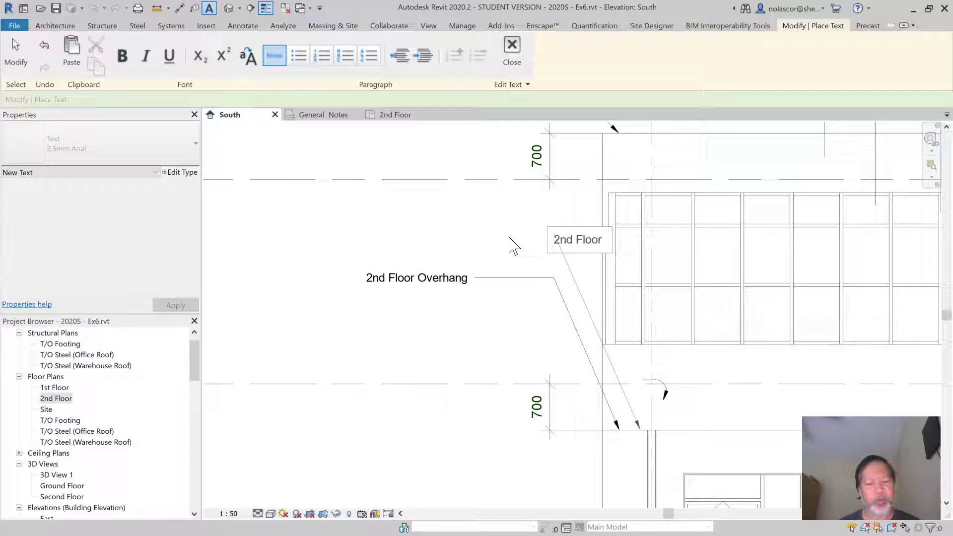
pyautogui.write(' Overha')
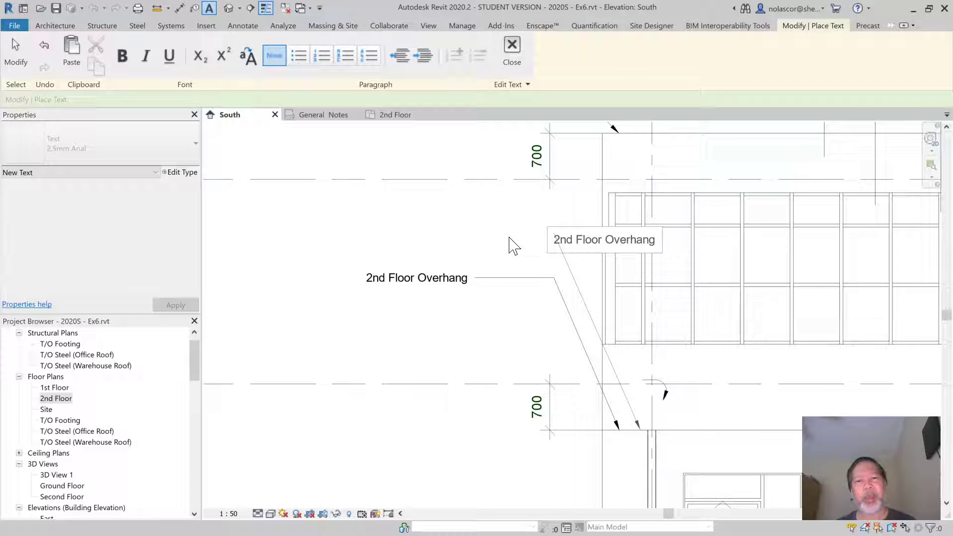
pyautogui.write('ng')
pyautogui.click(501, 205)
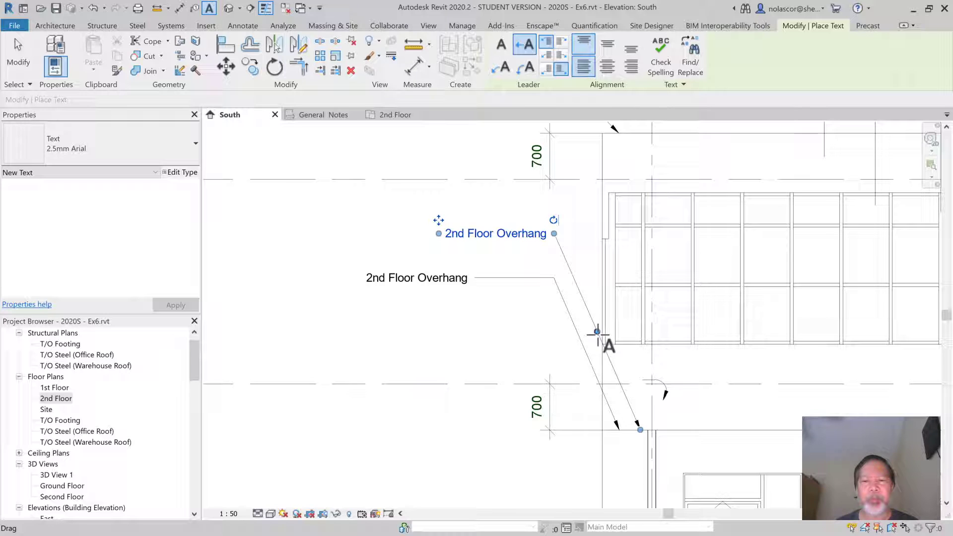
# Step: Bend the leader up level with the text and narrow the note so it wraps into '2nd Floor' / 'Overhang'
pyautogui.moveTo(598, 332); pyautogui.dragTo(582, 235)
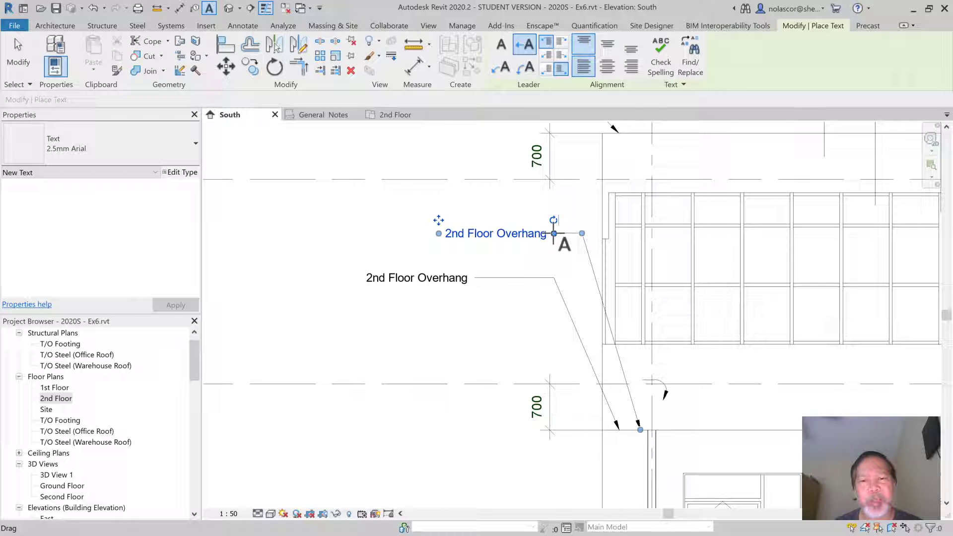
pyautogui.moveTo(554, 233); pyautogui.dragTo(540, 233)
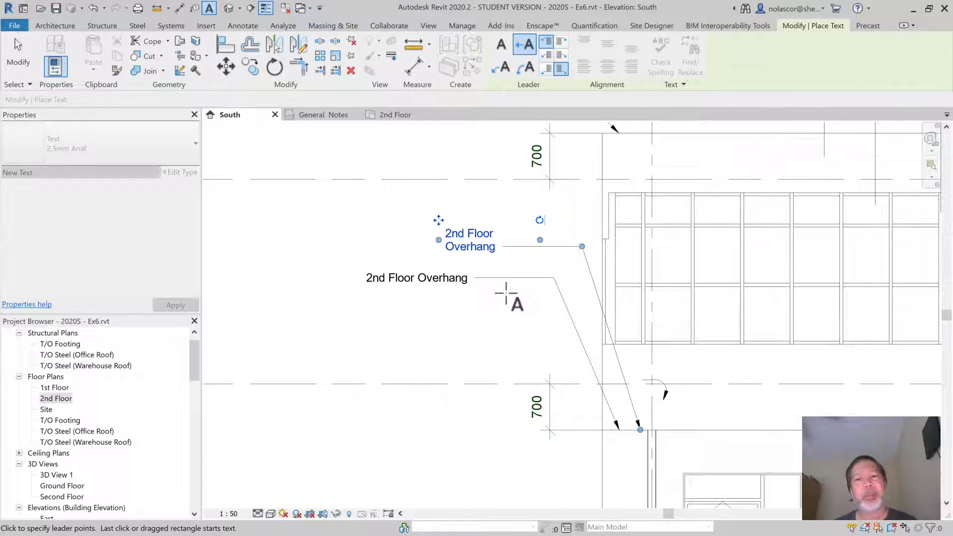
# Step: Finish the two-line note, exit the Text tool, and select the new overhang note
pyautogui.scroll(1, 502, 258)
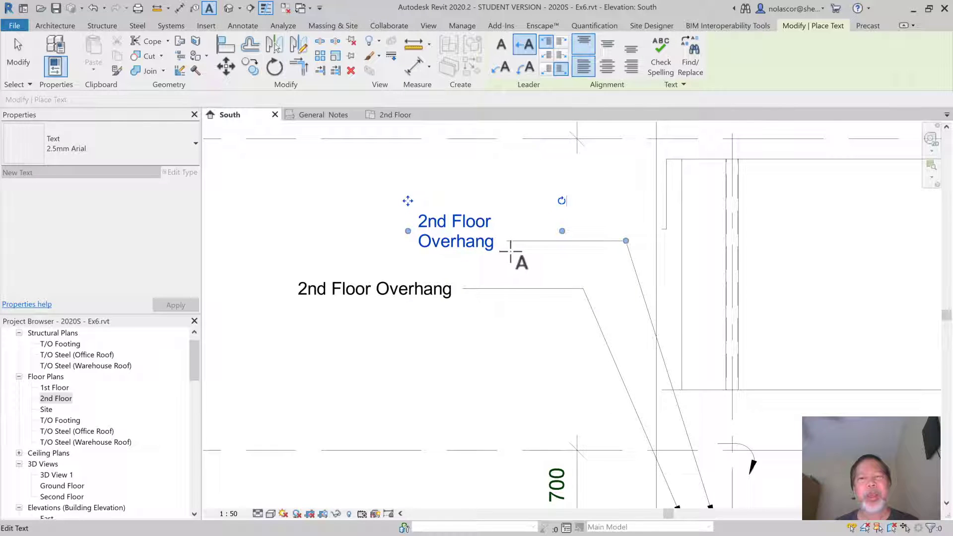
pyautogui.scroll(1, 511, 252)
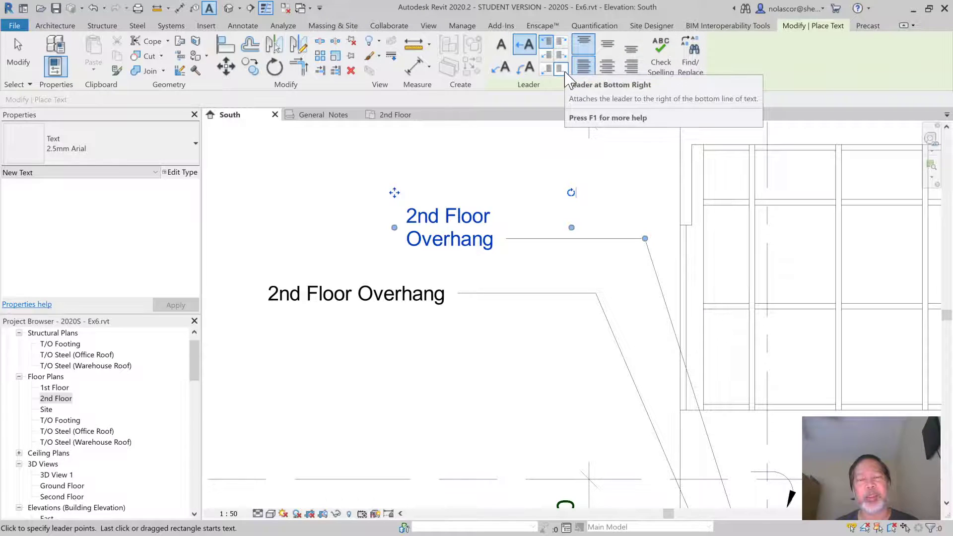
pyautogui.click(563, 44)
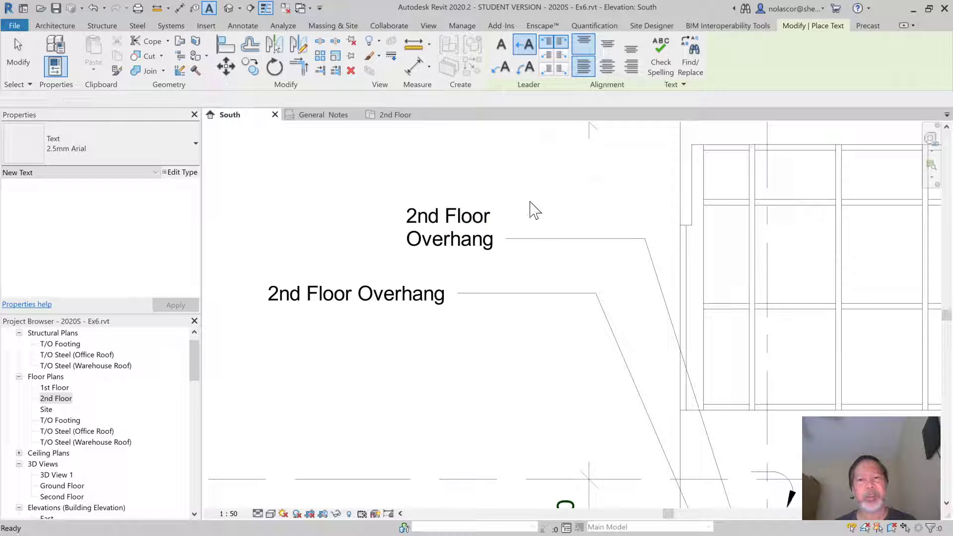
pyautogui.press('Escape')
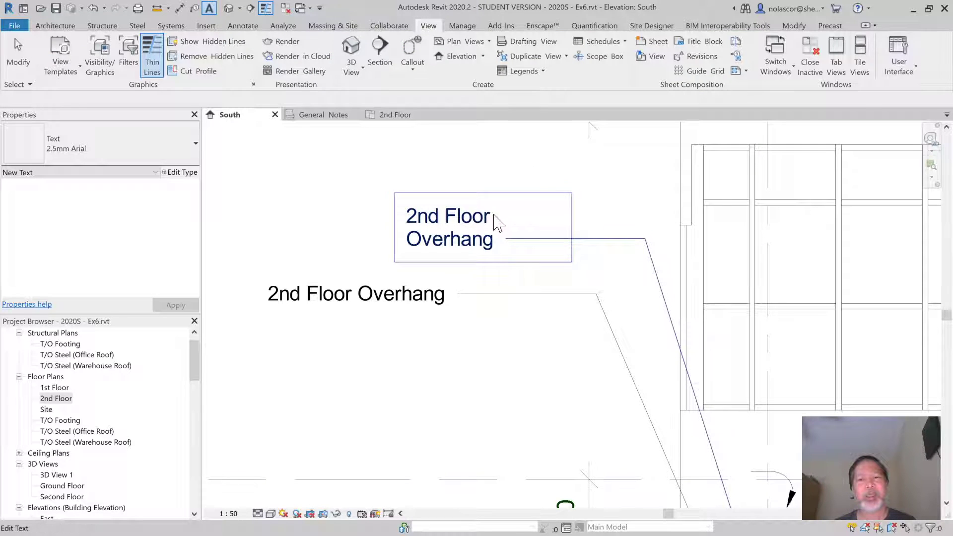
pyautogui.click(497, 221)
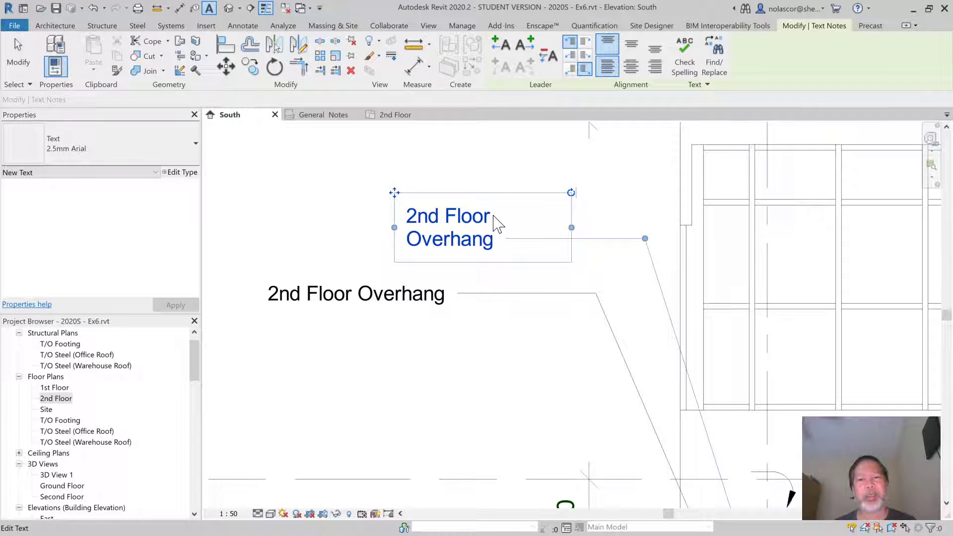
# Step: Try the right leader at the top, then the middle, and settle on the bottom line
pyautogui.click(585, 42)
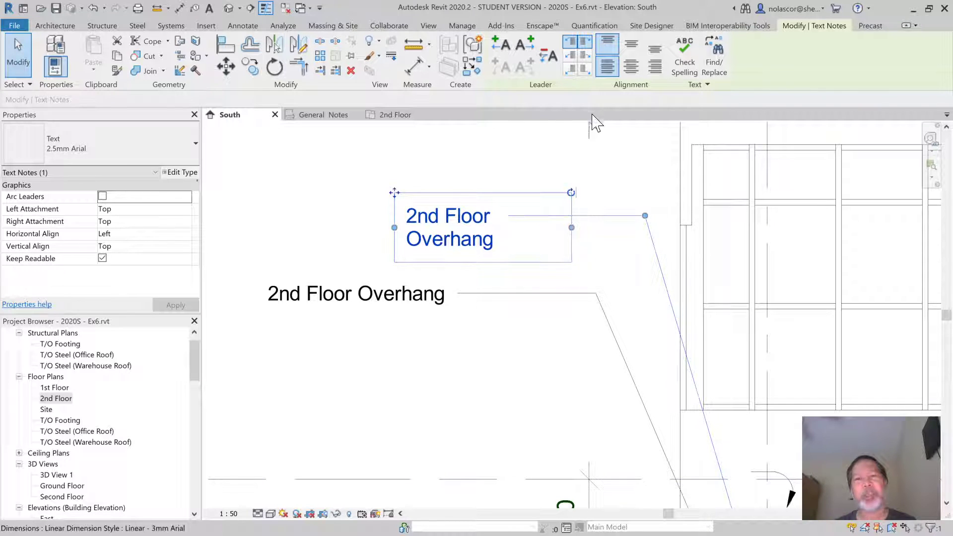
pyautogui.click(584, 56)
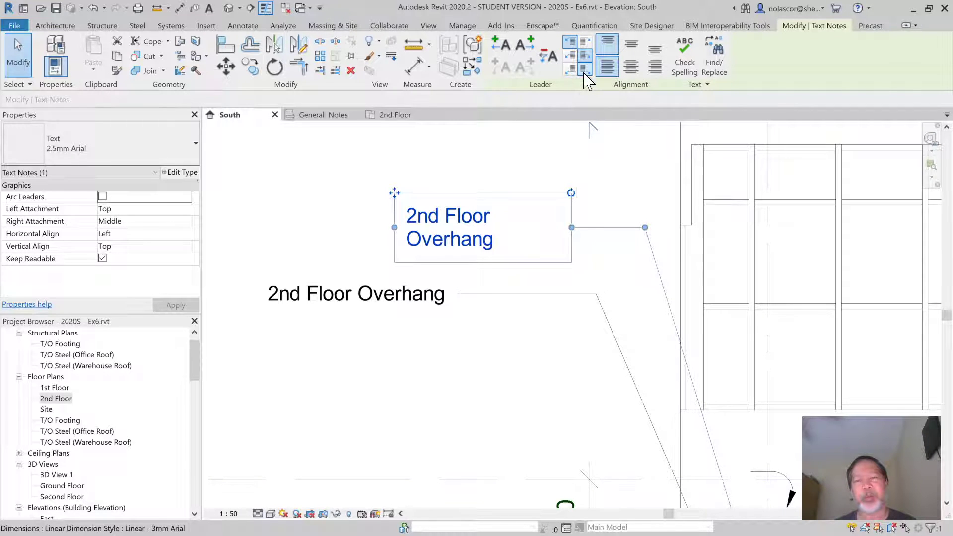
pyautogui.click(585, 70)
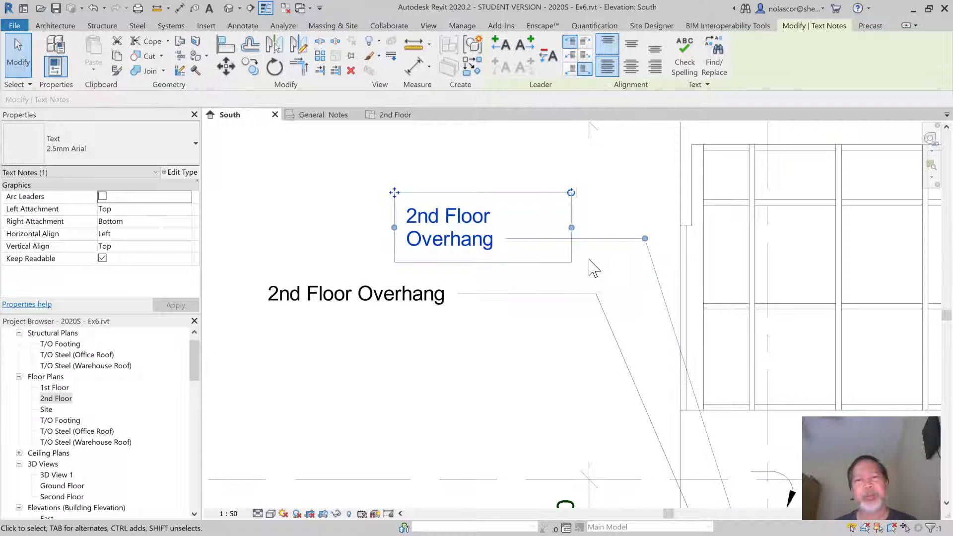
pyautogui.moveTo(336, 234); pyautogui.dragTo(436, 247, button='middle')
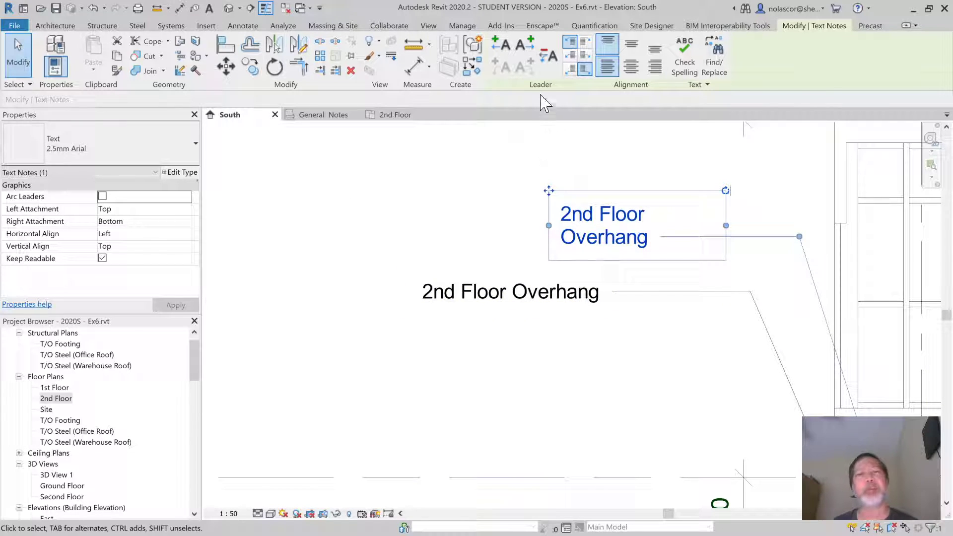
# Step: Add three left-side straight leaders and join the middle leader's elbow onto the top leader's elbow
pyautogui.click(505, 52)
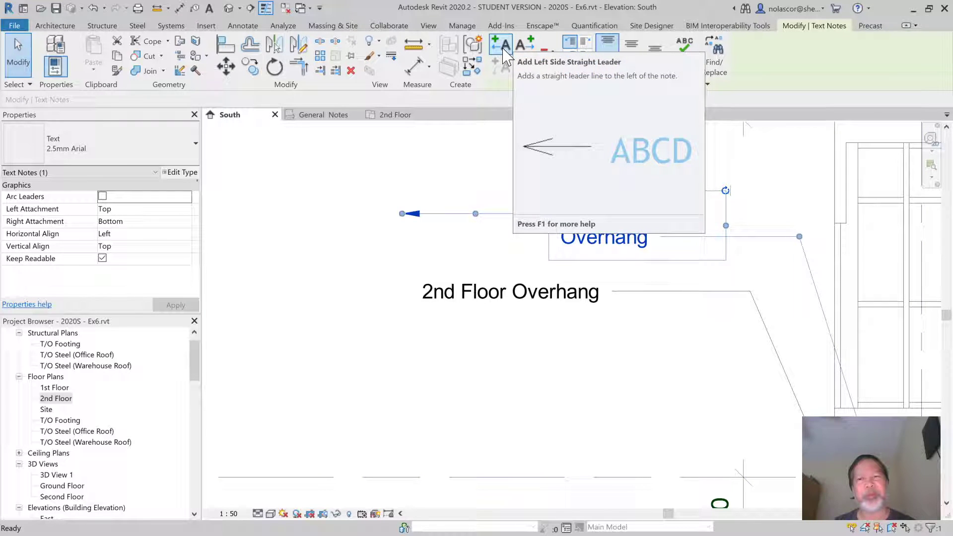
pyautogui.click(502, 45)
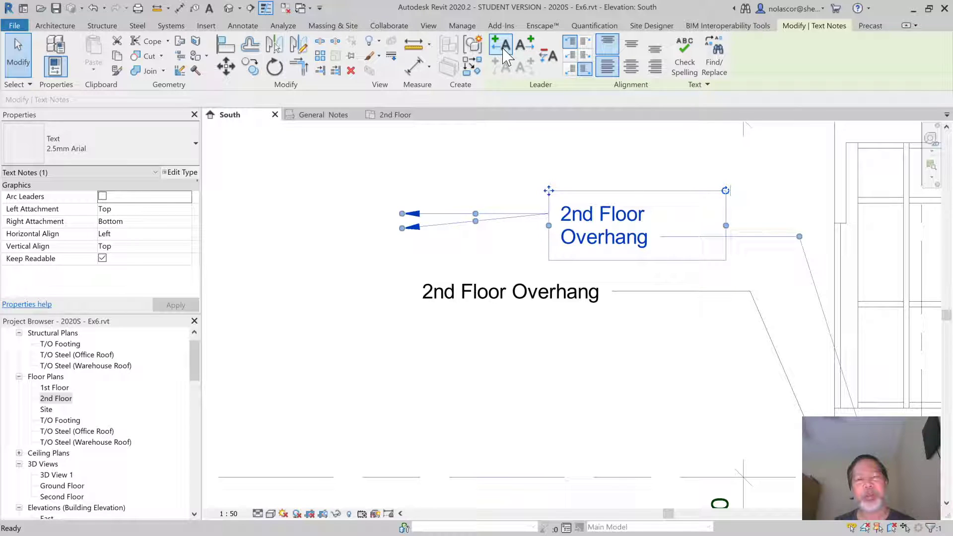
pyautogui.click(503, 48)
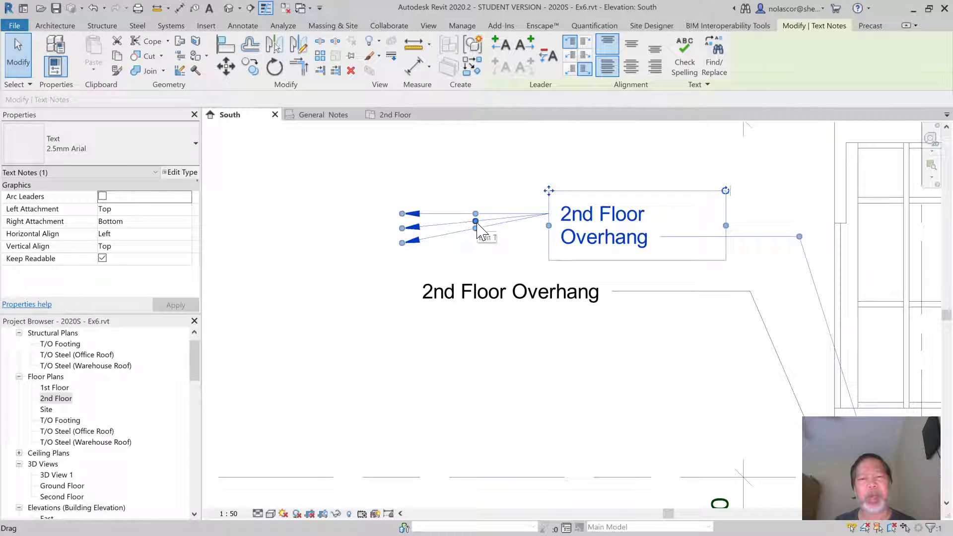
pyautogui.scroll(3, 476, 222)
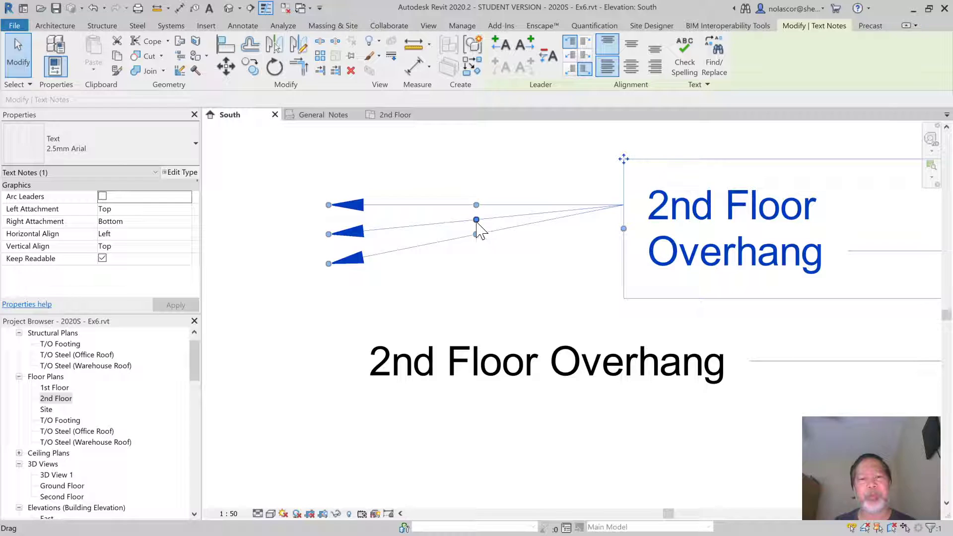
pyautogui.moveTo(477, 220); pyautogui.dragTo(477, 205)
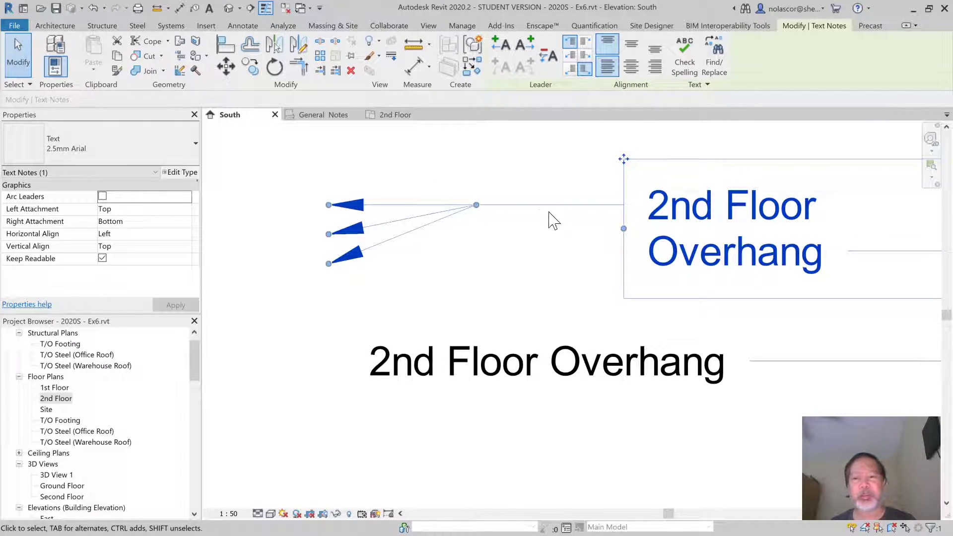
# Step: Remove the three added left-side leaders from the upper note
pyautogui.click(549, 56)
pyautogui.click(549, 56)
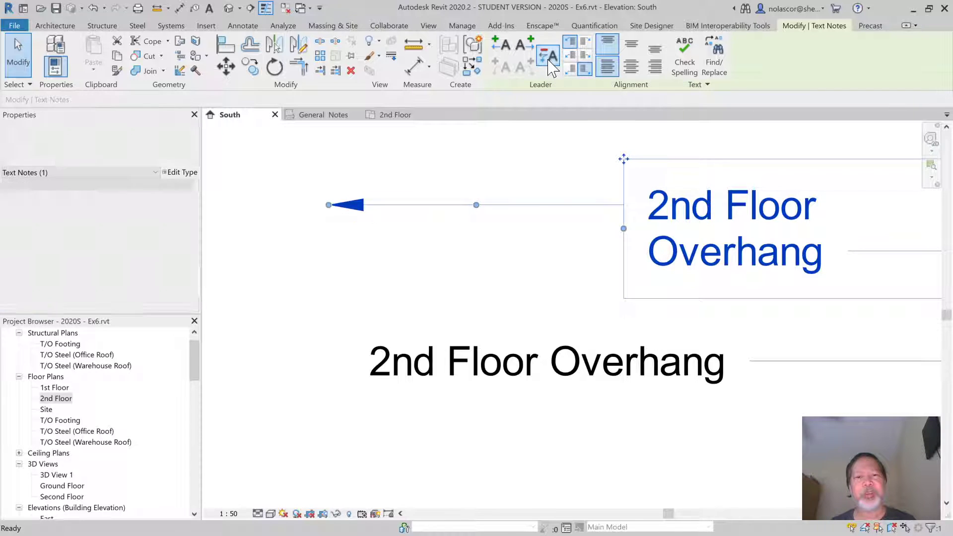
pyautogui.click(549, 56)
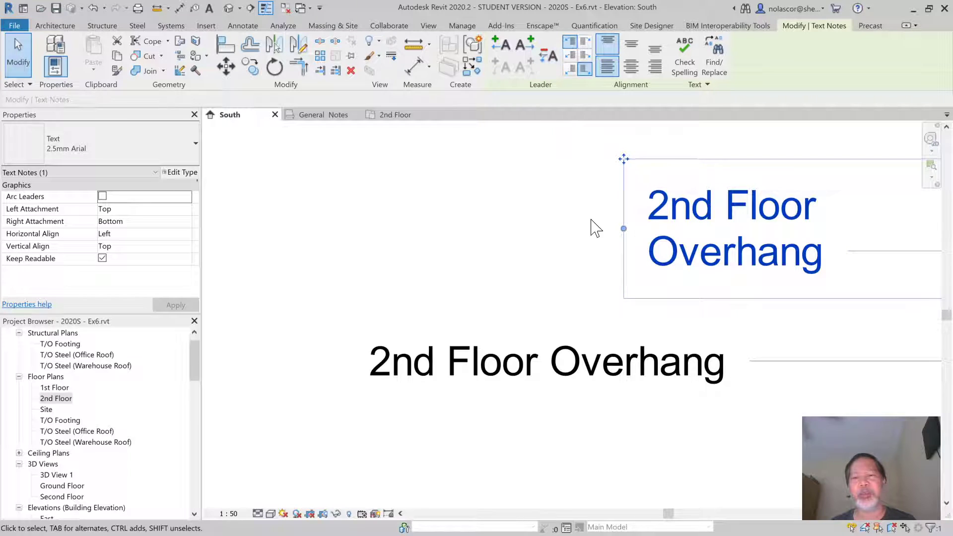
# Step: Delete the duplicate upper '2nd Floor Overhang' note, keeping only the original annotation
pyautogui.scroll(-5, 629, 260)
pyautogui.moveTo(748, 274); pyautogui.dragTo(513, 266, button='middle')
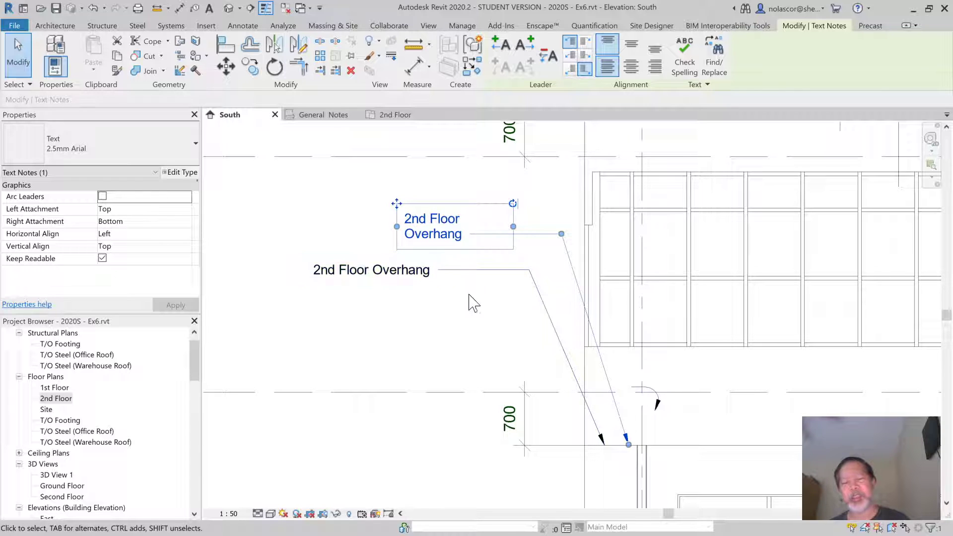
pyautogui.press('Delete')
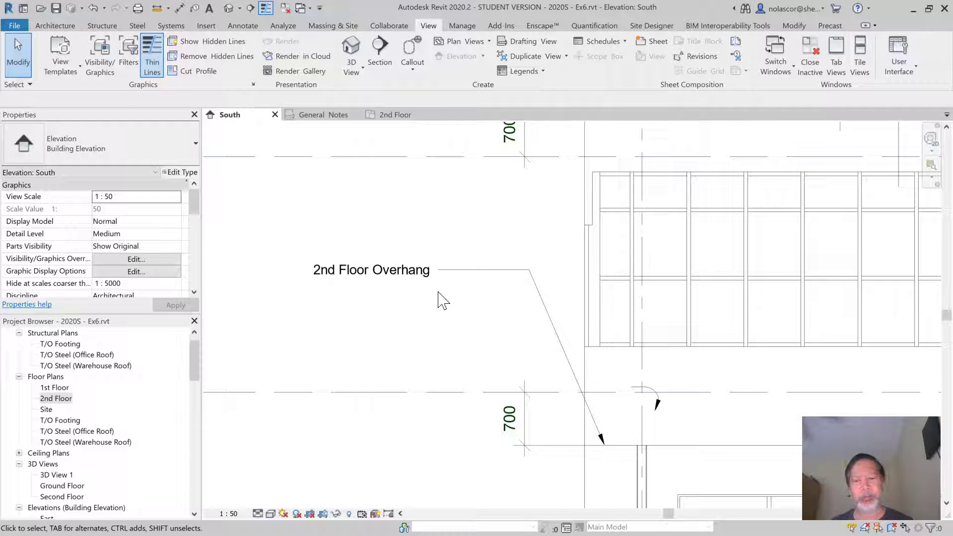
pyautogui.hotkey('alt', 'Tab')
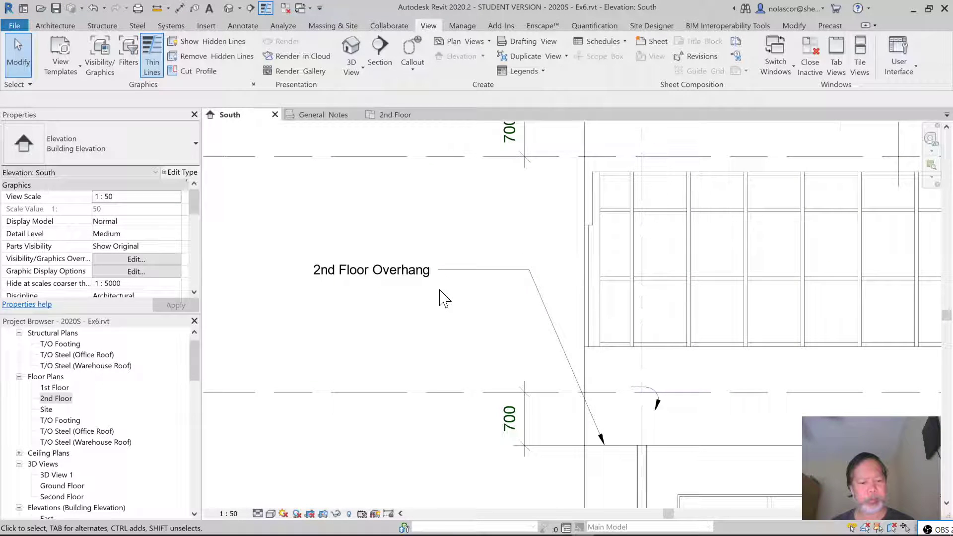